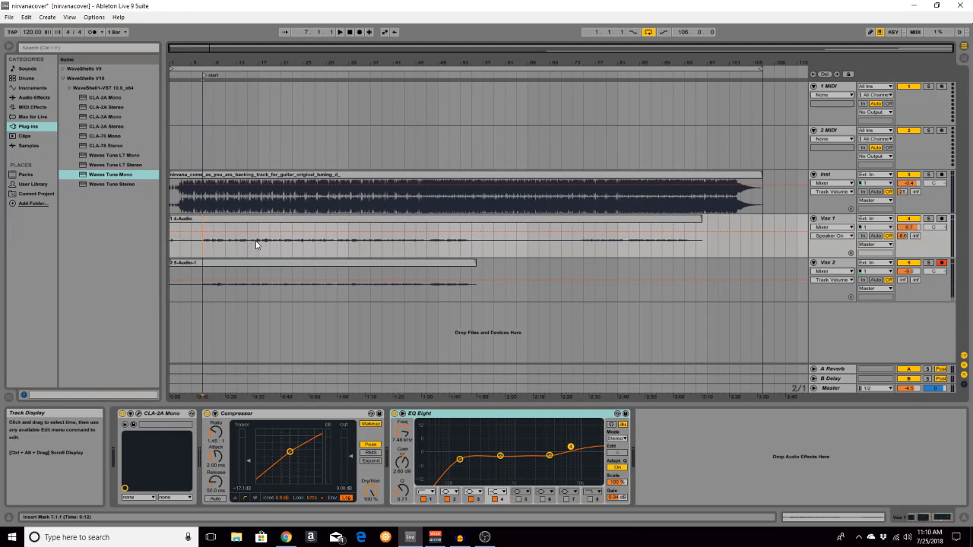
Play back the mix from bar 7 and add the Waves Tune Mono plug-in to the end of the Vox 1 effect chain.
{"action": "key", "text": "space"}
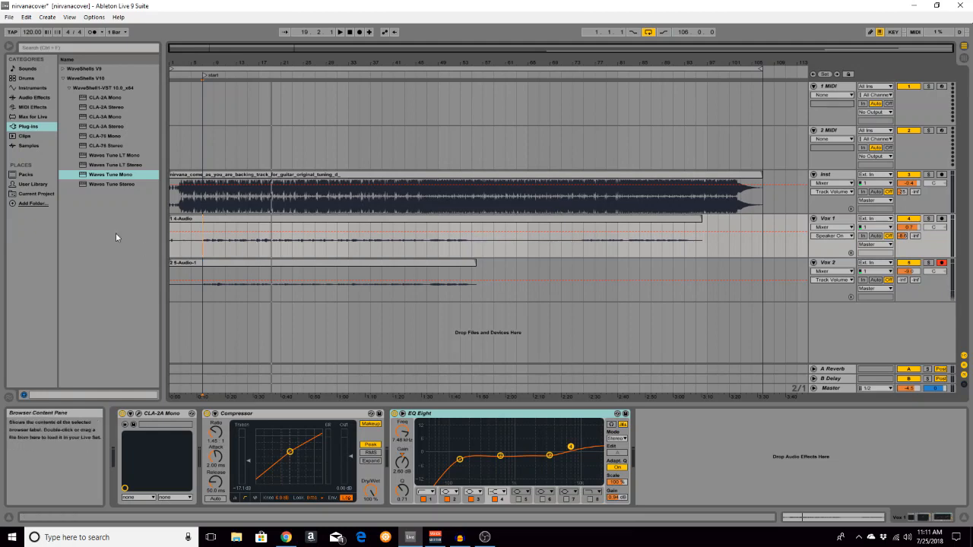
{"action": "left_click", "coordinate": [83, 177]}
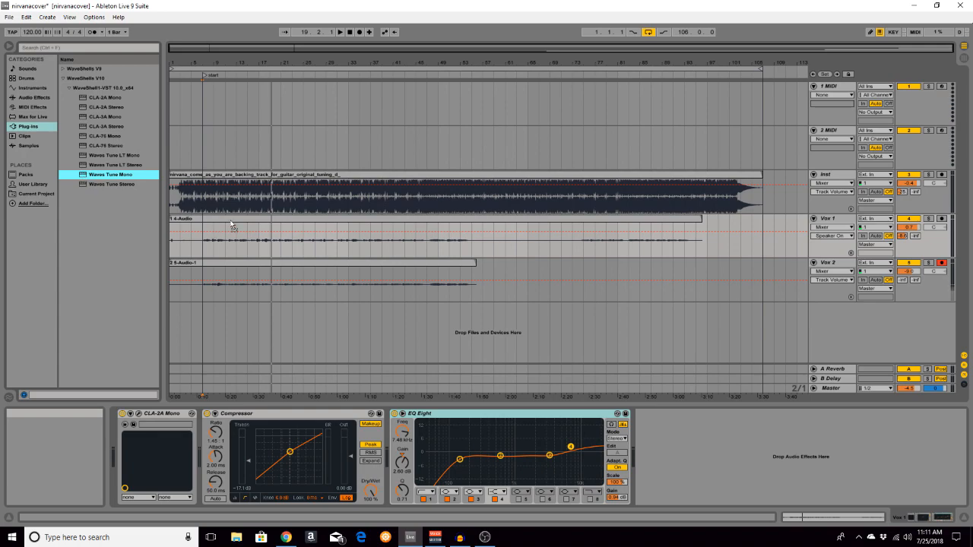
{"action": "key", "text": "Return"}
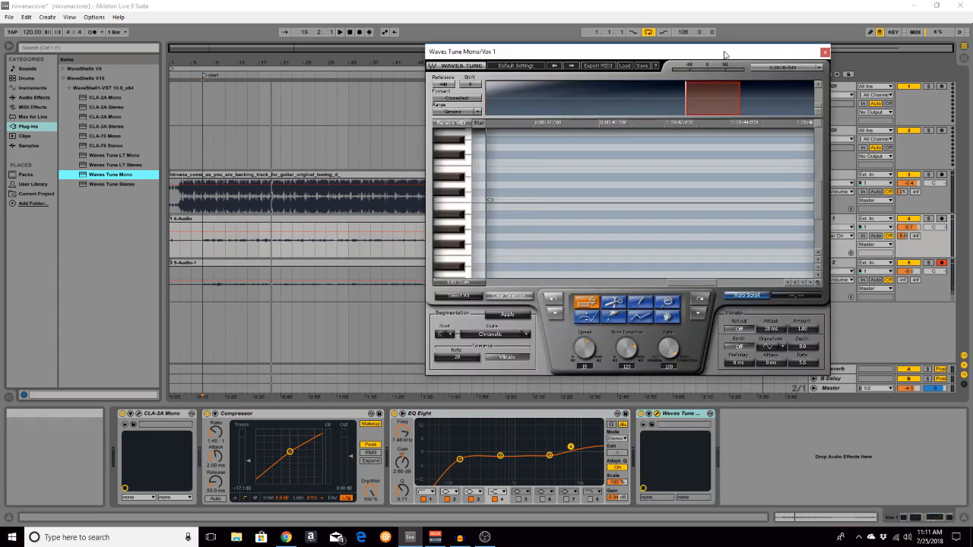
{"action": "left_click_drag", "start_coordinate": [725, 54], "coordinate": [692, 30]}
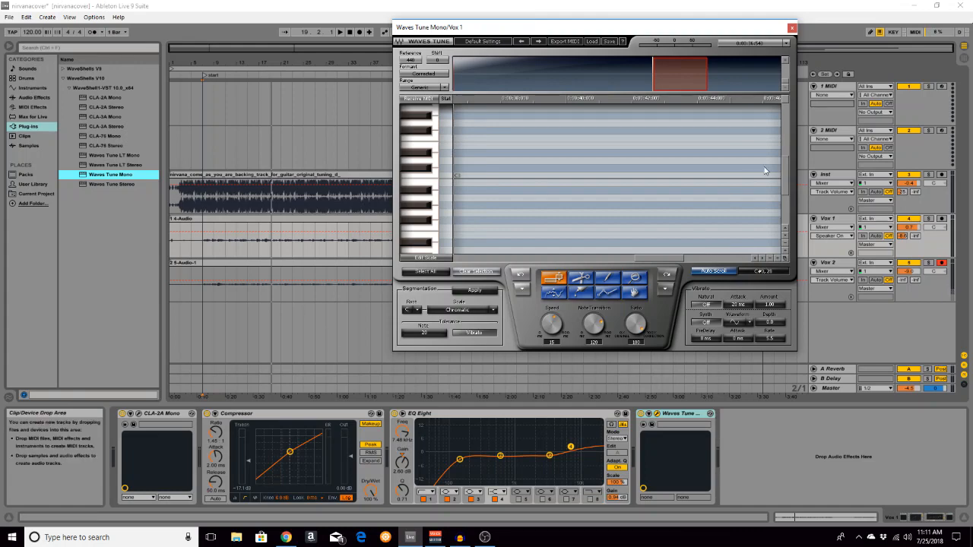
Set the Waves Tune segmentation root to G and the scale to Major for the Vox 1 vocal.
{"action": "mouse_move", "coordinate": [787, 172]}
{"action": "left_mouse_down"}
{"action": "mouse_move", "coordinate": [783, 120]}
{"action": "mouse_move", "coordinate": [772, 211]}
{"action": "mouse_move", "coordinate": [769, 140]}
{"action": "mouse_move", "coordinate": [764, 160]}
{"action": "mouse_move", "coordinate": [766, 198]}
{"action": "mouse_move", "coordinate": [782, 123]}
{"action": "mouse_move", "coordinate": [789, 190]}
{"action": "left_mouse_up"}
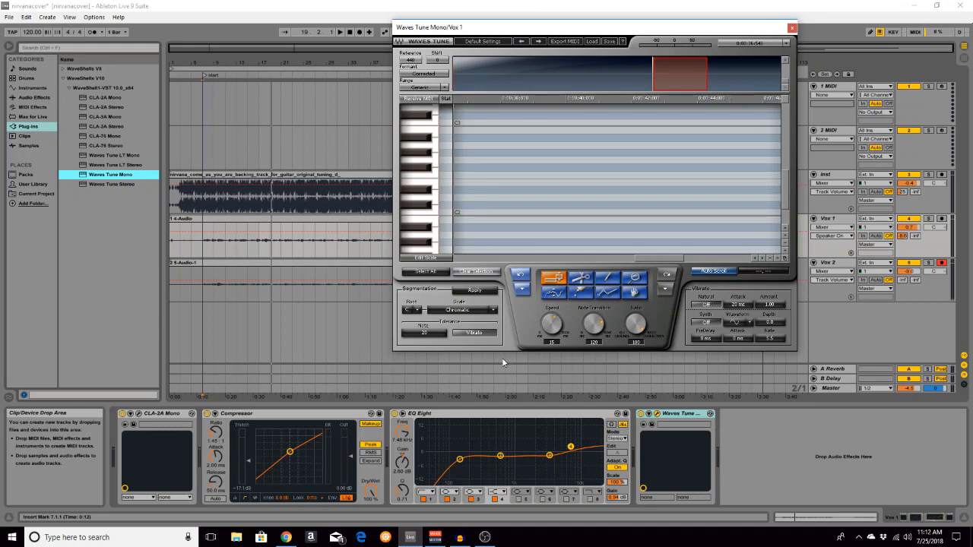
{"action": "left_click", "coordinate": [417, 312]}
{"action": "left_click", "coordinate": [446, 401]}
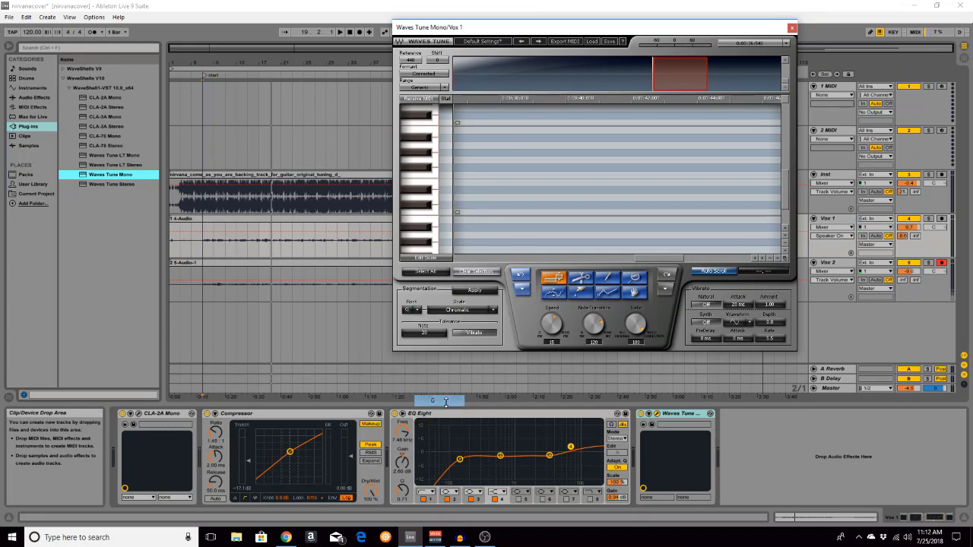
{"action": "scroll", "coordinate": [470, 312], "scroll_direction": "down", "scroll_amount": 1}
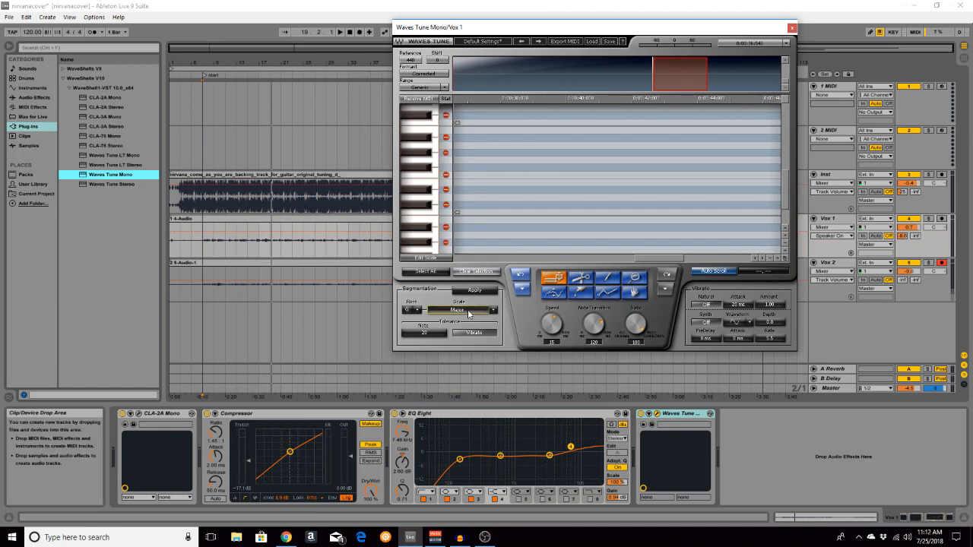
{"action": "left_click", "coordinate": [445, 206]}
{"action": "left_click", "coordinate": [446, 189]}
{"action": "mouse_move", "coordinate": [787, 189]}
{"action": "left_mouse_down"}
{"action": "mouse_move", "coordinate": [783, 201]}
{"action": "mouse_move", "coordinate": [789, 137]}
{"action": "mouse_move", "coordinate": [803, 183]}
{"action": "left_mouse_up"}
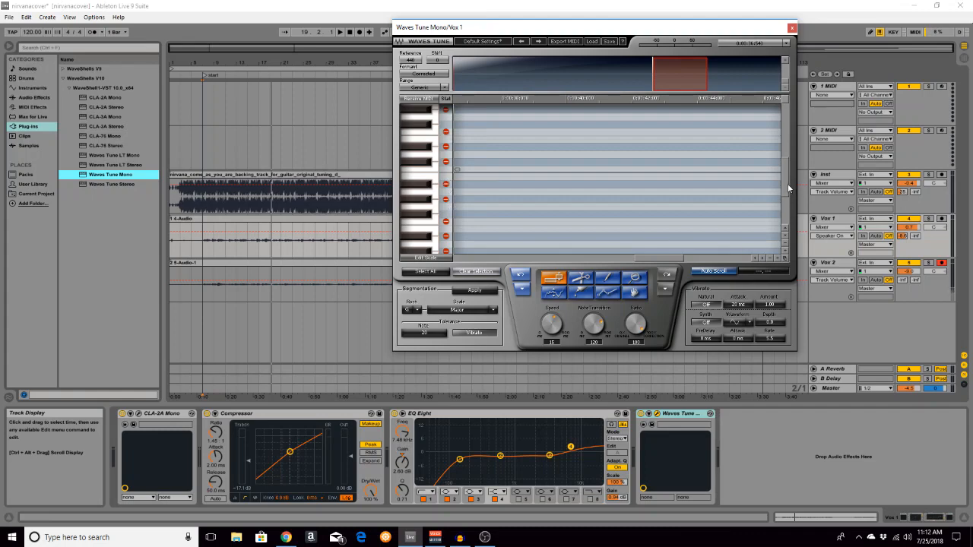
{"action": "mouse_move", "coordinate": [788, 188]}
{"action": "left_mouse_down"}
{"action": "mouse_move", "coordinate": [788, 159]}
{"action": "mouse_move", "coordinate": [785, 199]}
{"action": "left_mouse_up"}
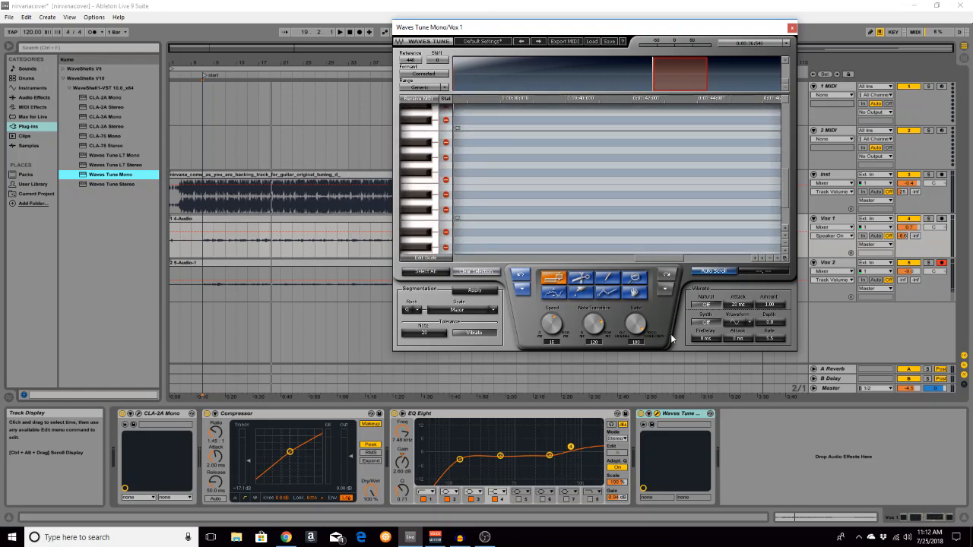
Play the song from bar 7 to about bar 24 so Waves Tune scans the pitch of the Vox 1 vocal.
{"action": "left_click", "coordinate": [205, 247]}
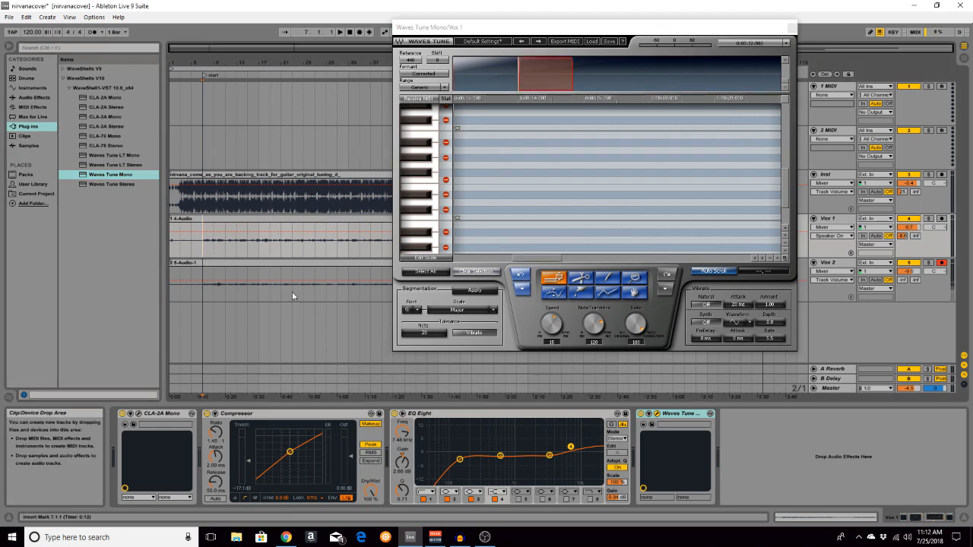
{"action": "left_click_drag", "start_coordinate": [502, 29], "coordinate": [532, 36]}
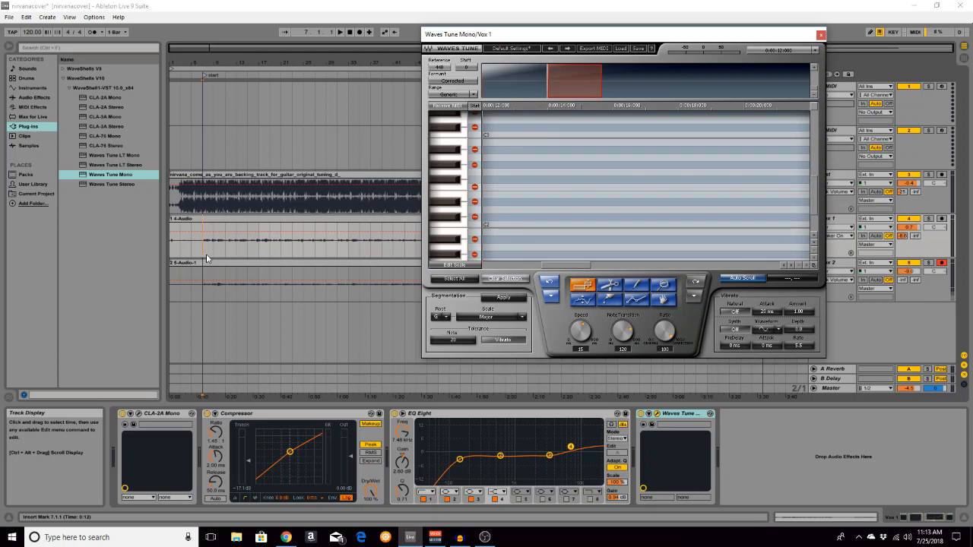
{"action": "key", "text": "space"}
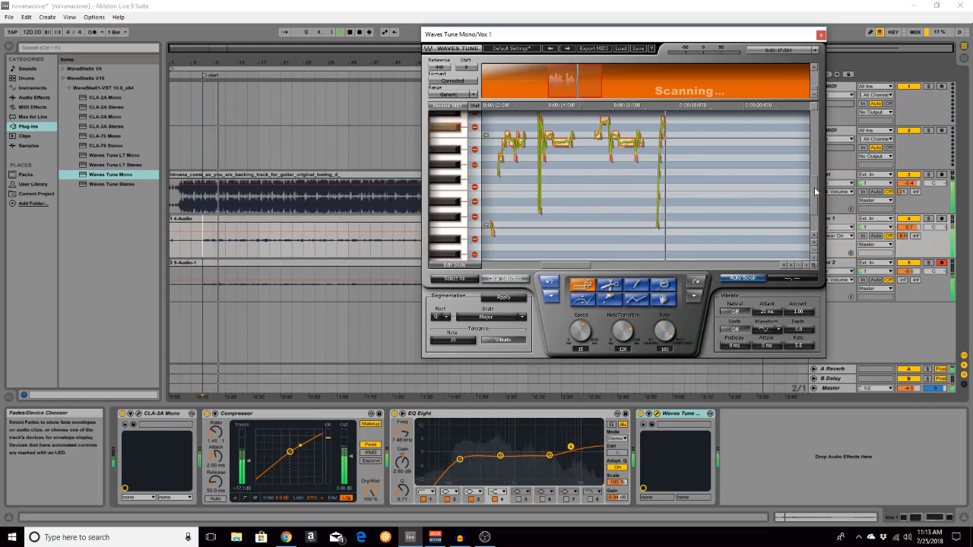
{"action": "left_click_drag", "start_coordinate": [816, 189], "coordinate": [817, 177]}
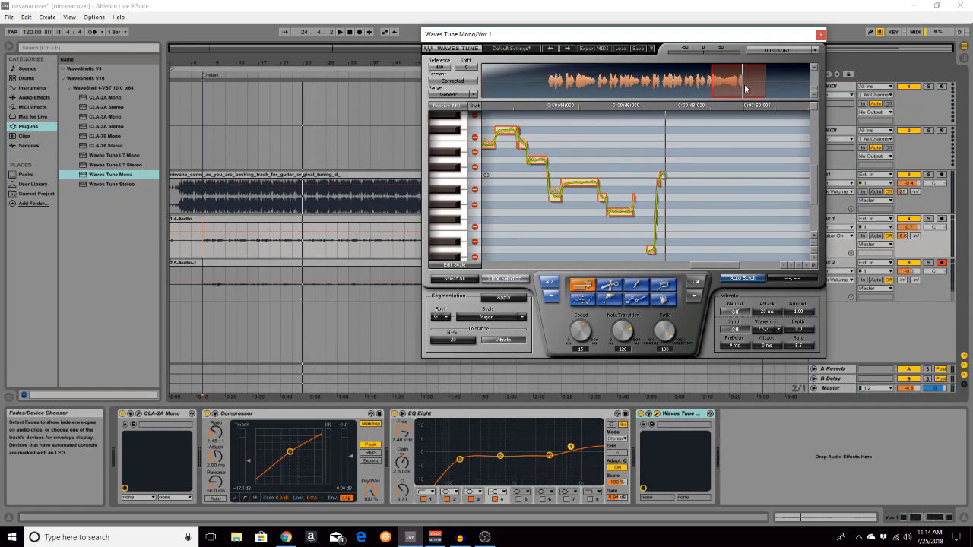
Examine the detected notes and the original and corrected pitch curves in the first vocal phrases.
{"action": "left_click_drag", "start_coordinate": [738, 85], "coordinate": [573, 86]}
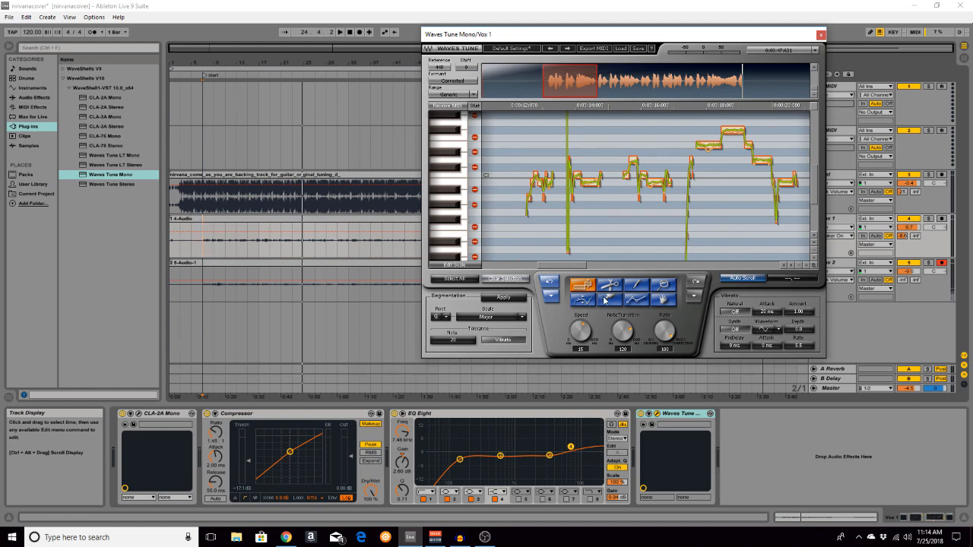
{"action": "left_click_drag", "start_coordinate": [586, 82], "coordinate": [594, 82]}
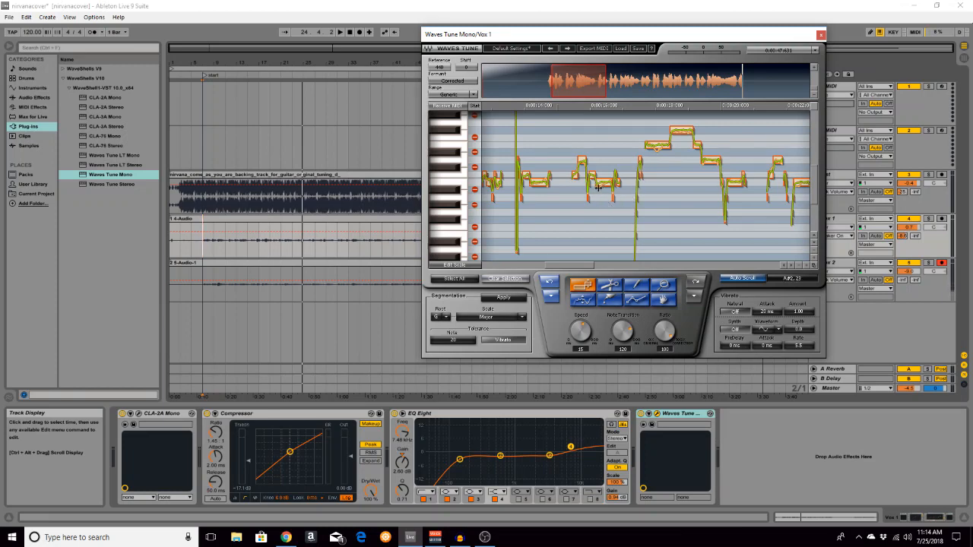
{"action": "mouse_move", "coordinate": [584, 267]}
{"action": "left_mouse_down"}
{"action": "mouse_move", "coordinate": [568, 269]}
{"action": "mouse_move", "coordinate": [590, 272]}
{"action": "left_mouse_up"}
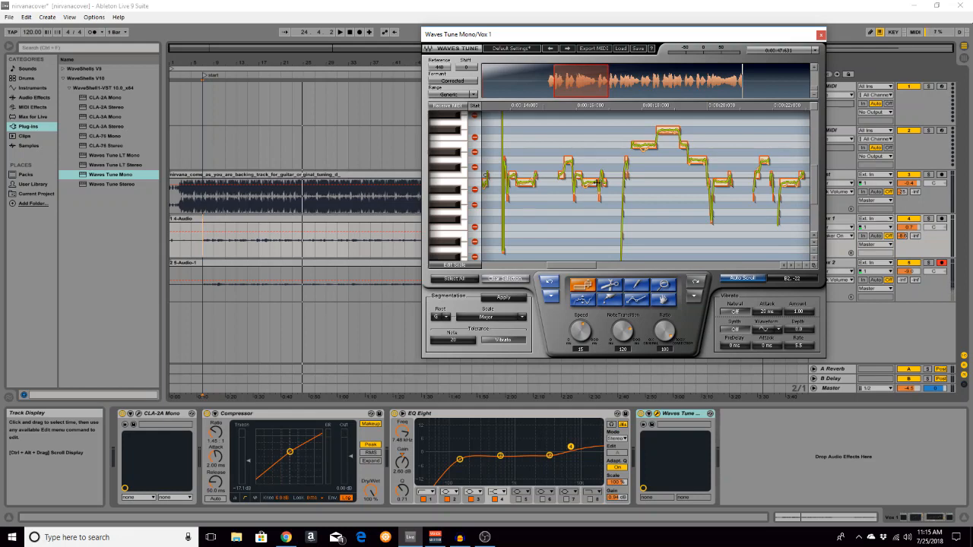
{"action": "left_click_drag", "start_coordinate": [590, 266], "coordinate": [602, 263]}
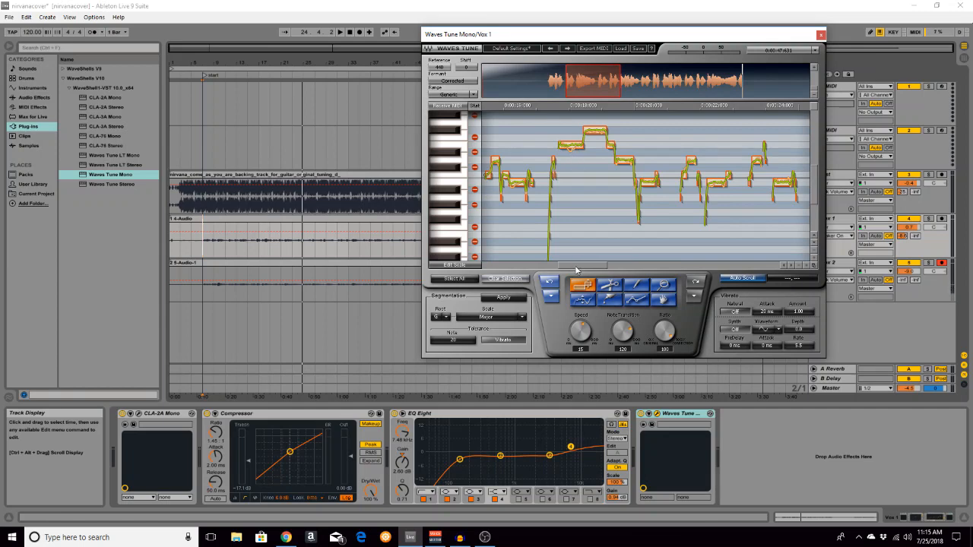
{"action": "left_click_drag", "start_coordinate": [575, 269], "coordinate": [600, 268]}
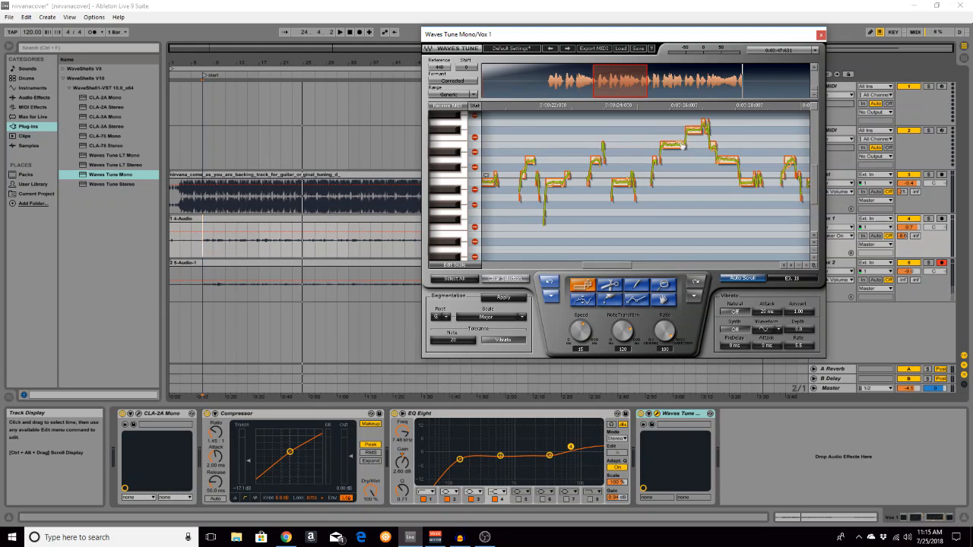
{"action": "left_click_drag", "start_coordinate": [620, 274], "coordinate": [574, 263]}
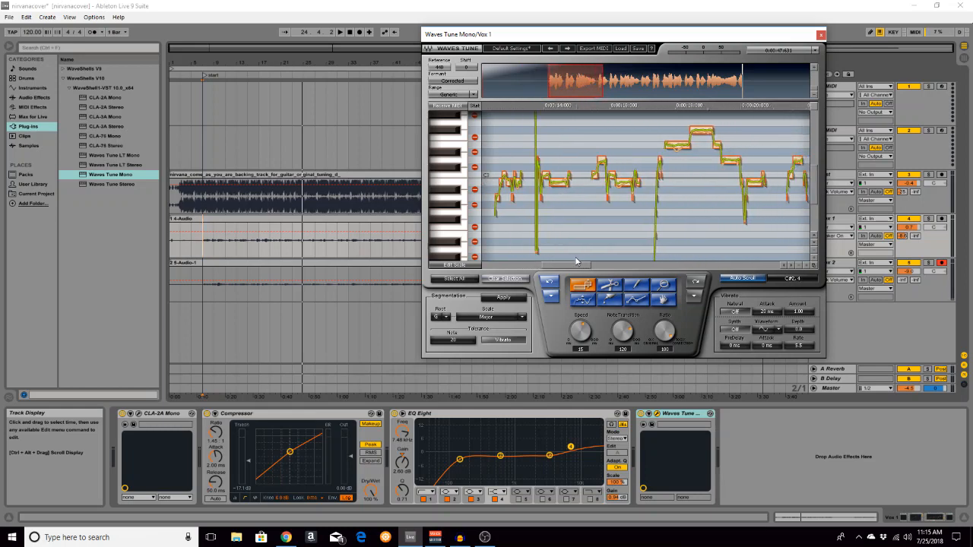
Compare the vocal from bar 7 with Waves Tune enabled and disabled during playback, leaving the plug-in enabled.
{"action": "left_click", "coordinate": [206, 253]}
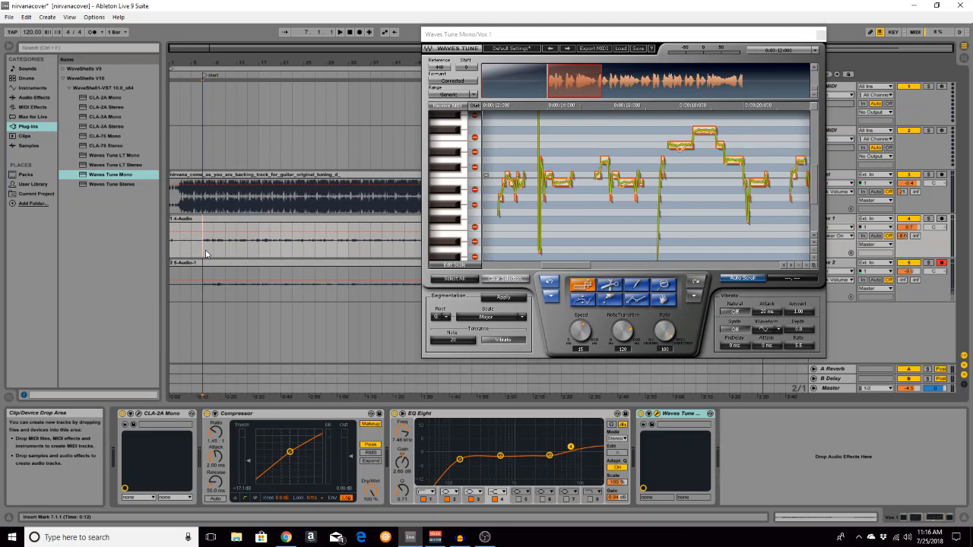
{"action": "key", "text": "space"}
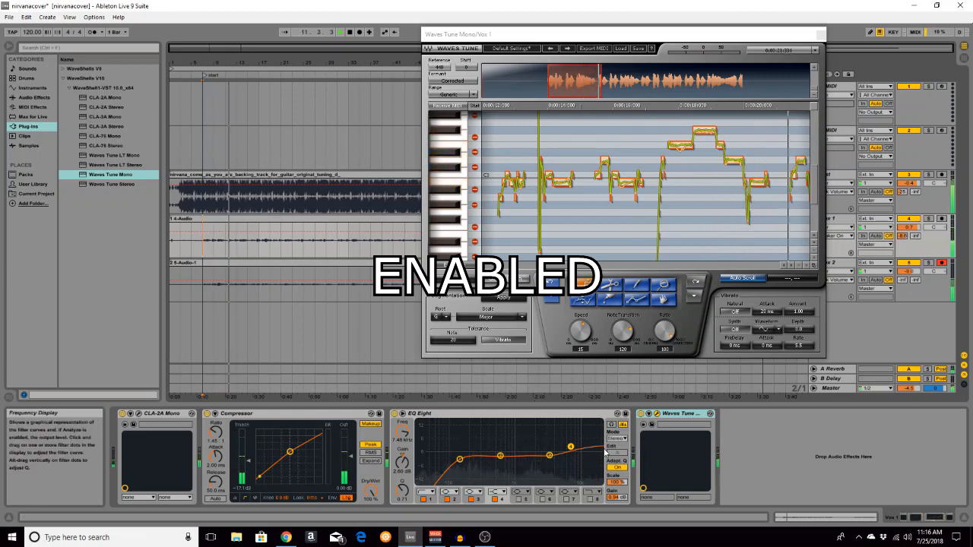
{"action": "left_click", "coordinate": [642, 415]}
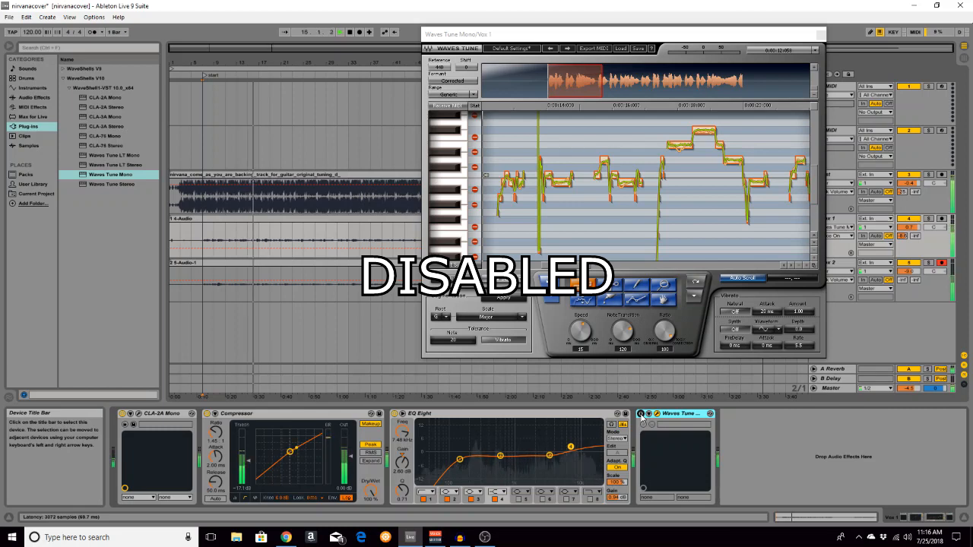
{"action": "left_click", "coordinate": [641, 415]}
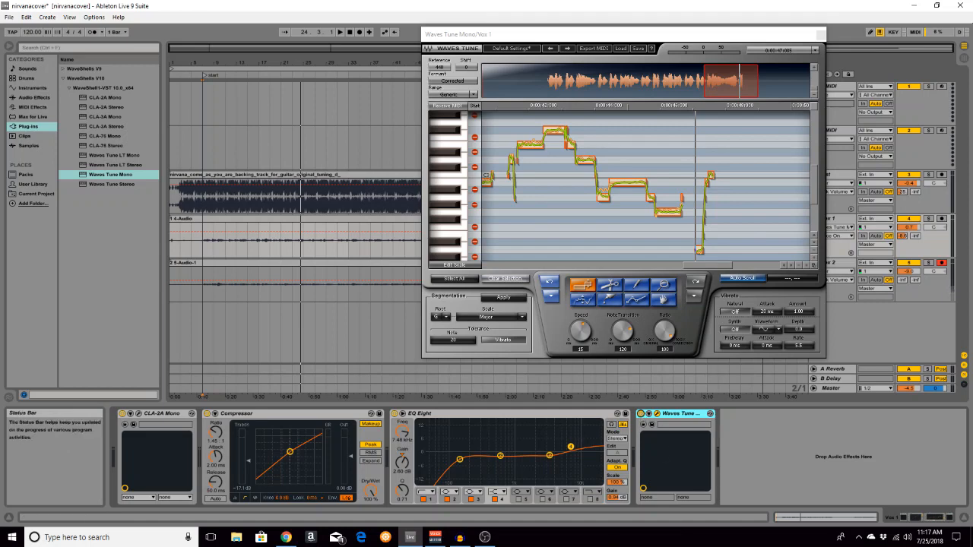
Audition the vocal phrase around bars 21 to 24 with Waves Tune enabled and with it bypassed.
{"action": "left_click", "coordinate": [295, 247]}
{"action": "key", "text": "space"}
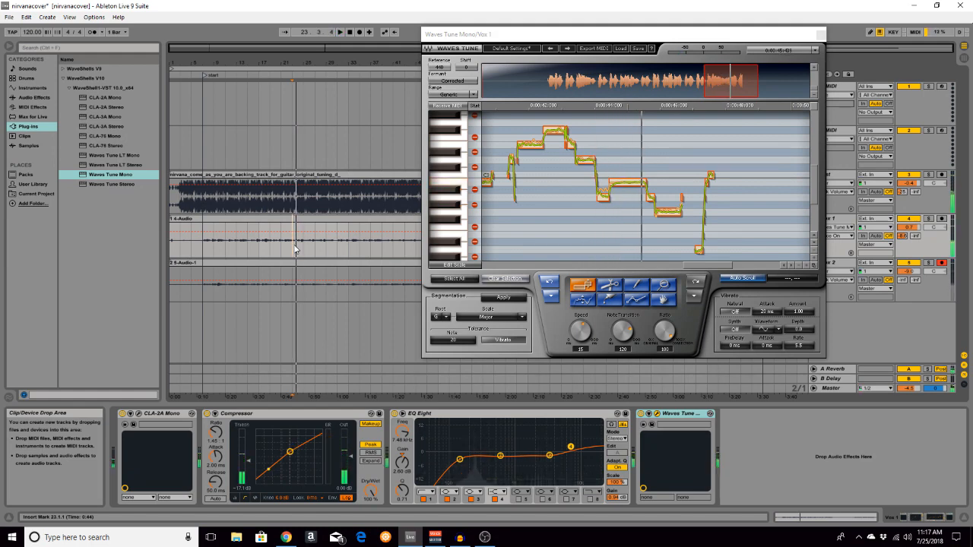
{"action": "left_click", "coordinate": [281, 247]}
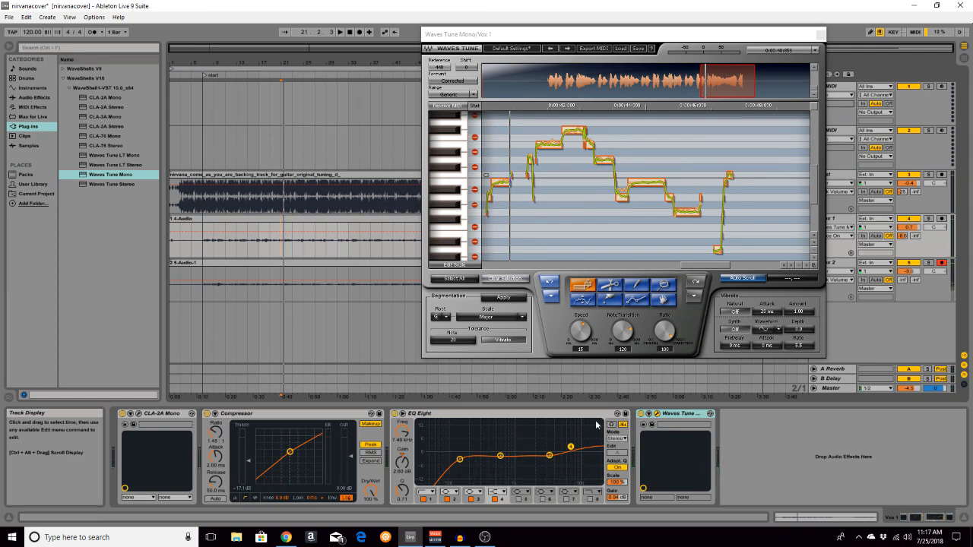
{"action": "left_click", "coordinate": [281, 242]}
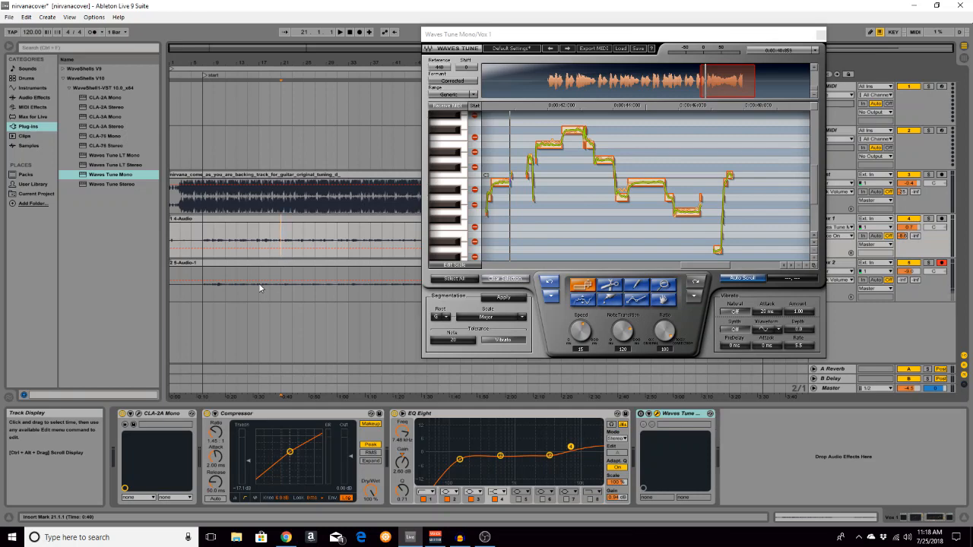
{"action": "key", "text": "space"}
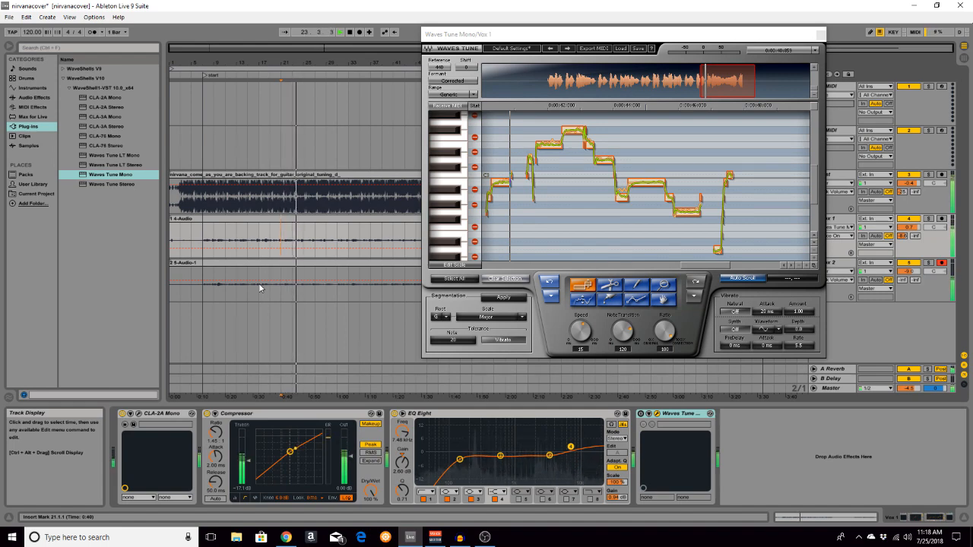
{"action": "key", "text": "space"}
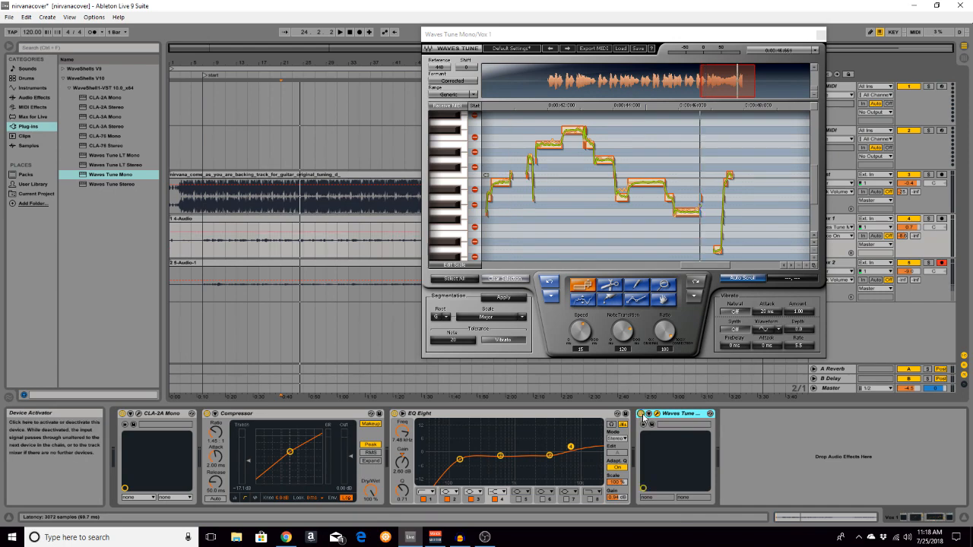
Replay the tuned Vox 1 phrase from bar 23 and from bar 21 with Waves Tune enabled.
{"action": "left_click", "coordinate": [294, 251]}
{"action": "key", "text": "space"}
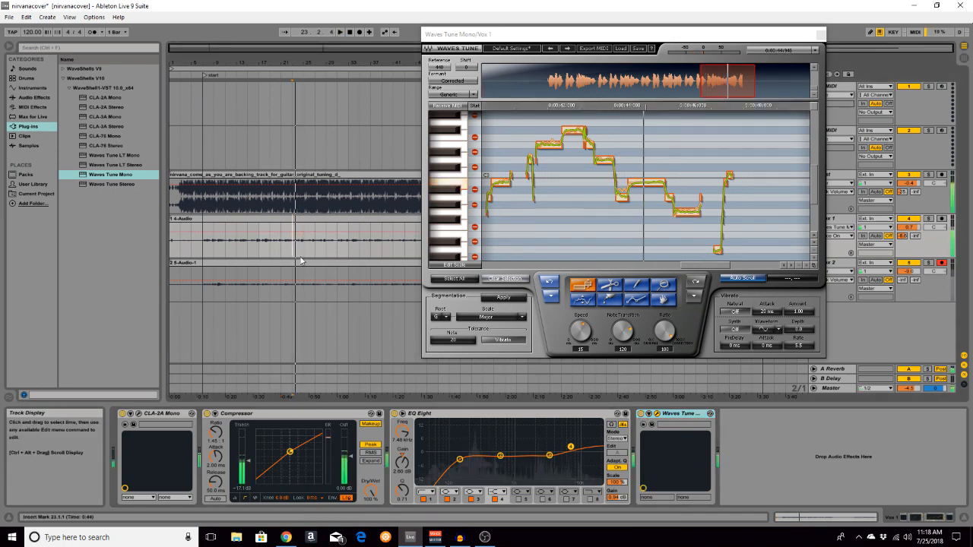
{"action": "left_click", "coordinate": [281, 252]}
{"action": "key", "text": "space"}
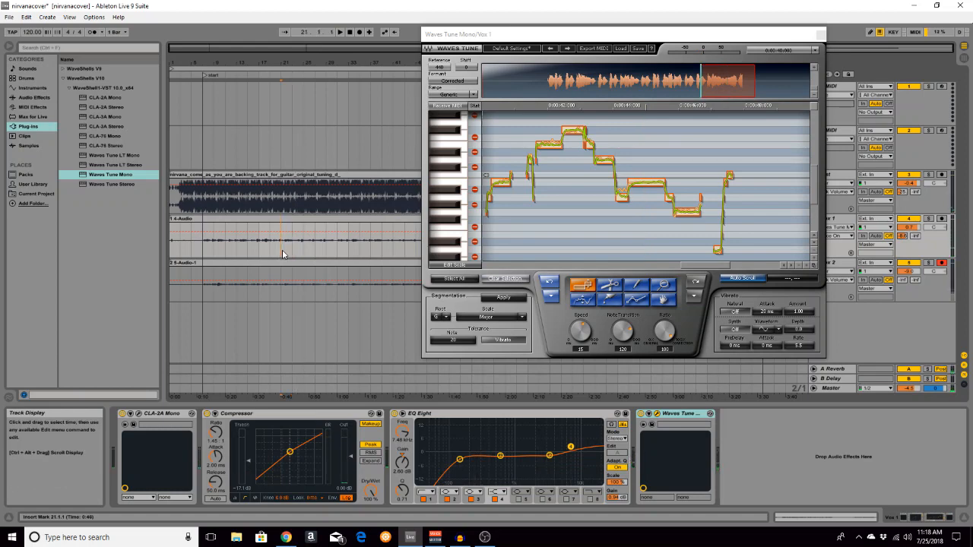
{"action": "key", "text": "space"}
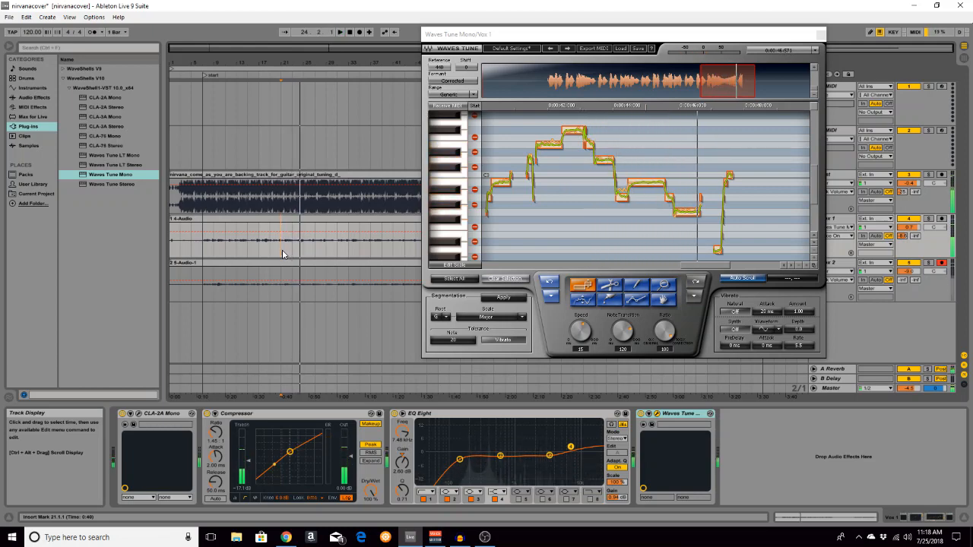
Play the phrase from bar 21 with Waves Tune bypassed, re-enable the plug-in, and replay the same phrase for comparison.
{"action": "left_click", "coordinate": [641, 414]}
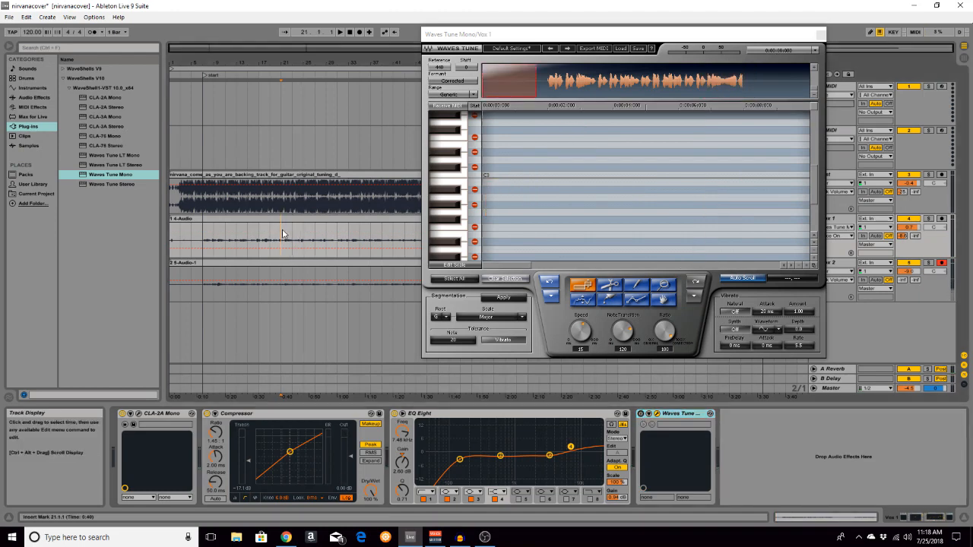
{"action": "key", "text": "space"}
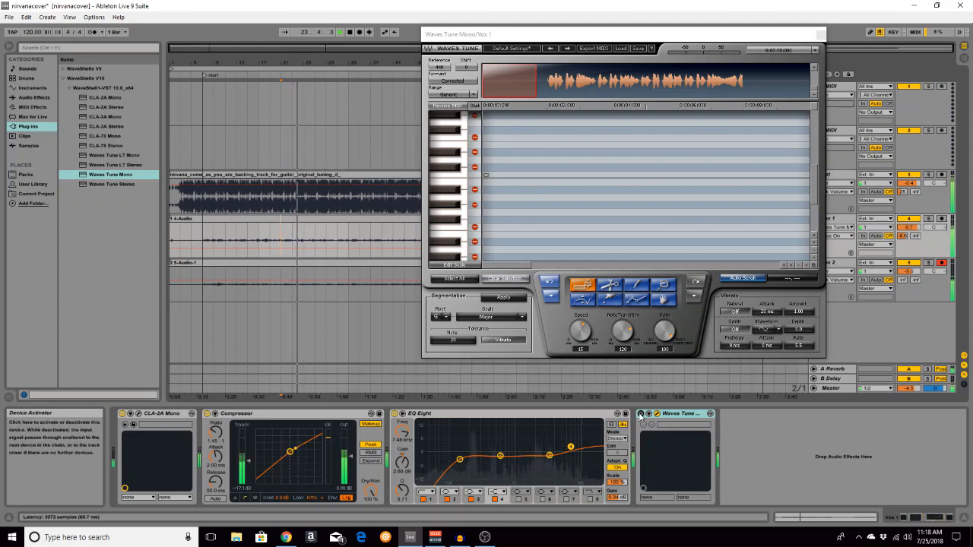
{"action": "left_click", "coordinate": [641, 414]}
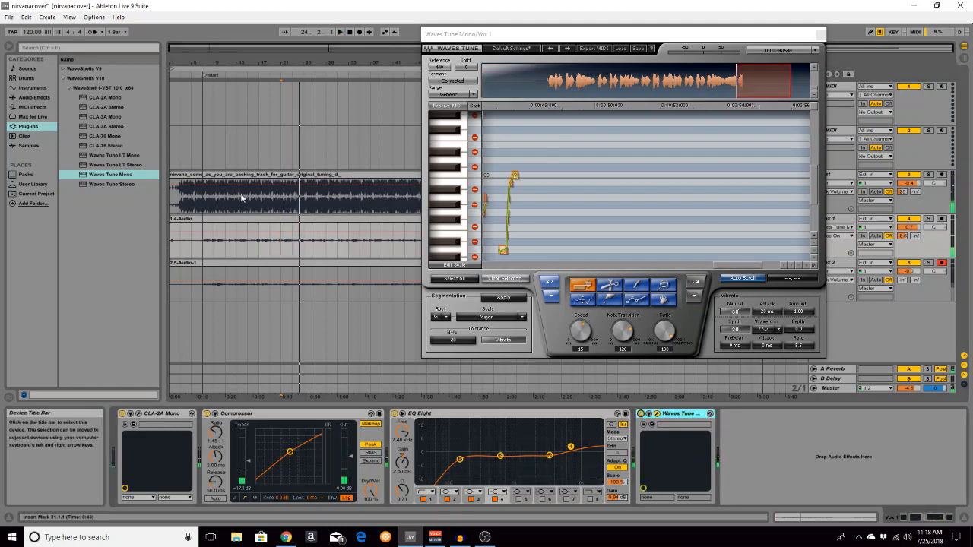
{"action": "left_click", "coordinate": [282, 242]}
{"action": "key", "text": "space"}
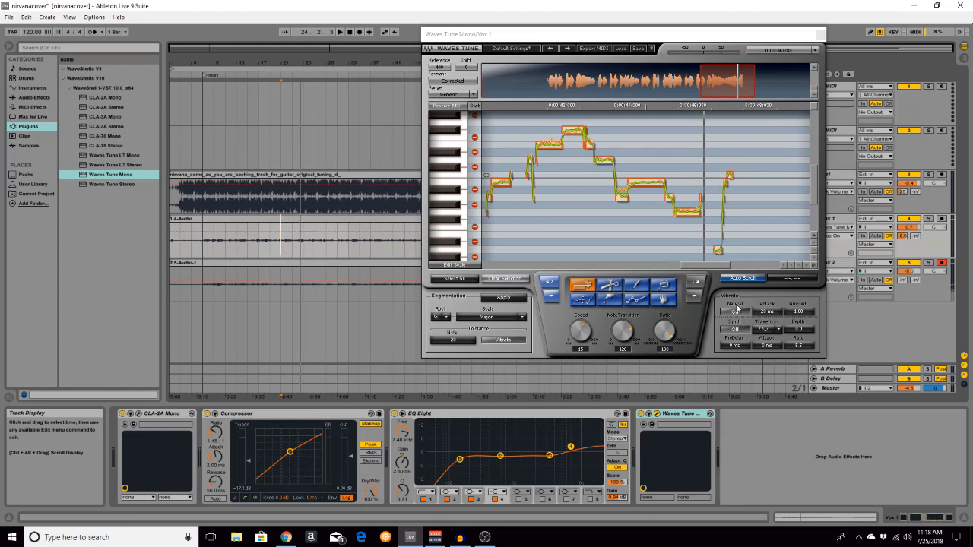
Play the Vox 1 vocal from around bar 23 to bar 26 so Waves Tune scans the notes that follow.
{"action": "left_click_drag", "start_coordinate": [714, 268], "coordinate": [707, 267]}
{"action": "left_click_drag", "start_coordinate": [676, 268], "coordinate": [731, 259]}
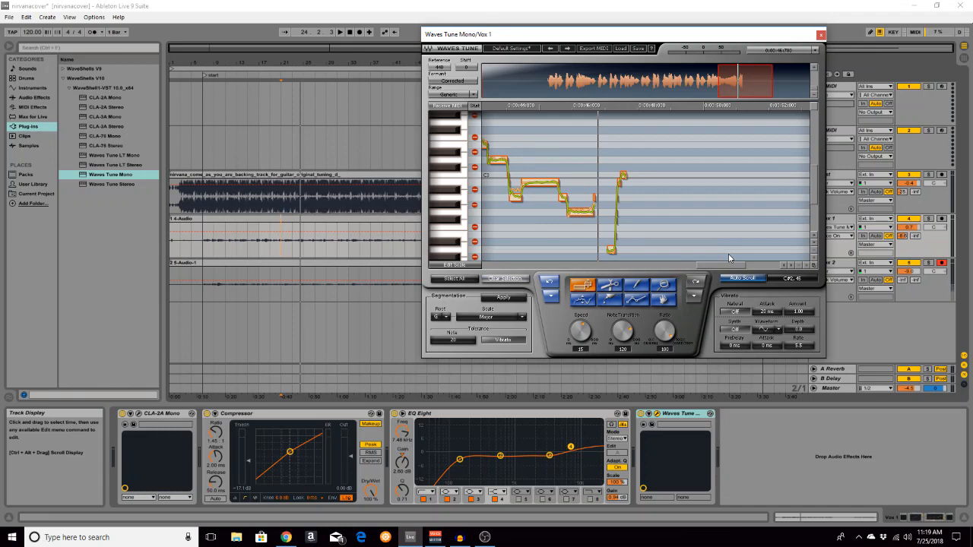
{"action": "left_click", "coordinate": [282, 238]}
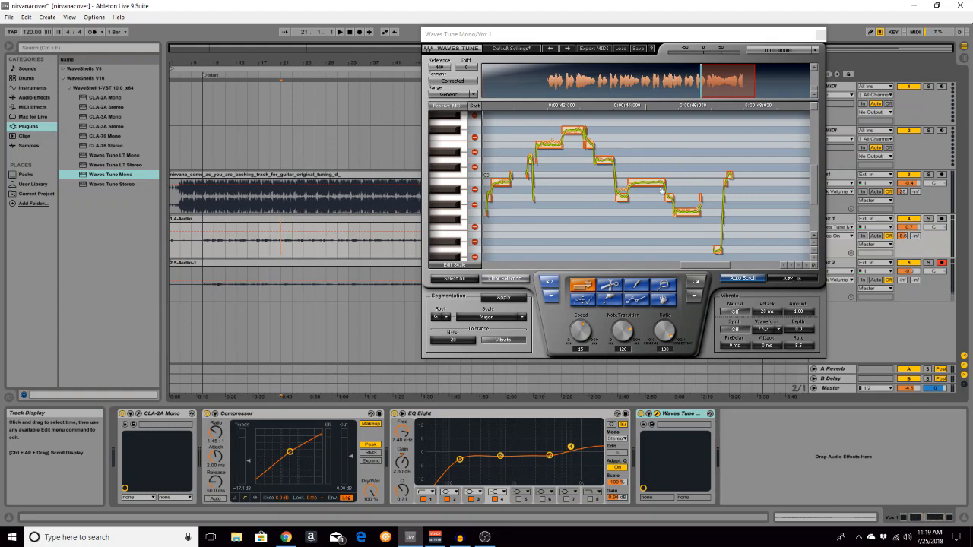
{"action": "left_click_drag", "start_coordinate": [697, 266], "coordinate": [713, 266]}
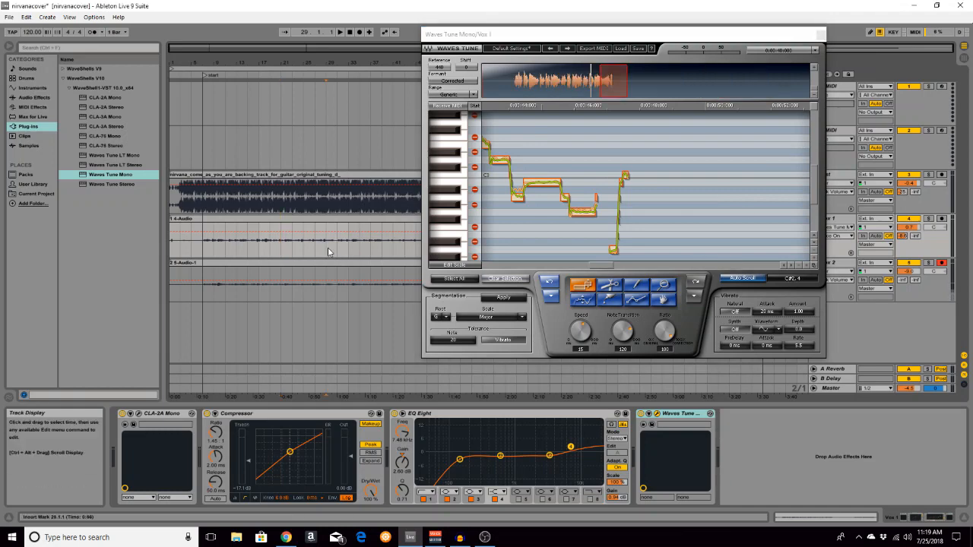
{"action": "left_click", "coordinate": [276, 251]}
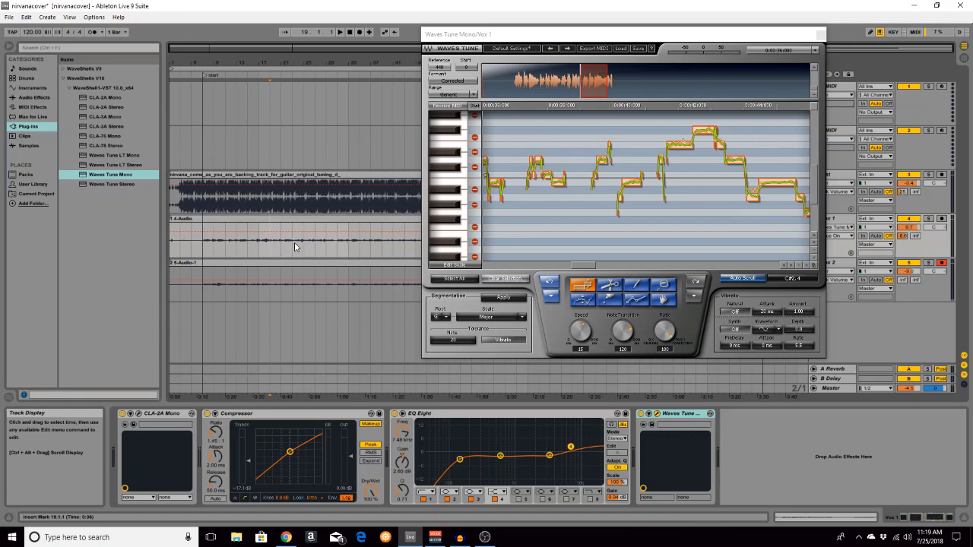
{"action": "left_click", "coordinate": [292, 246]}
{"action": "key", "text": "space"}
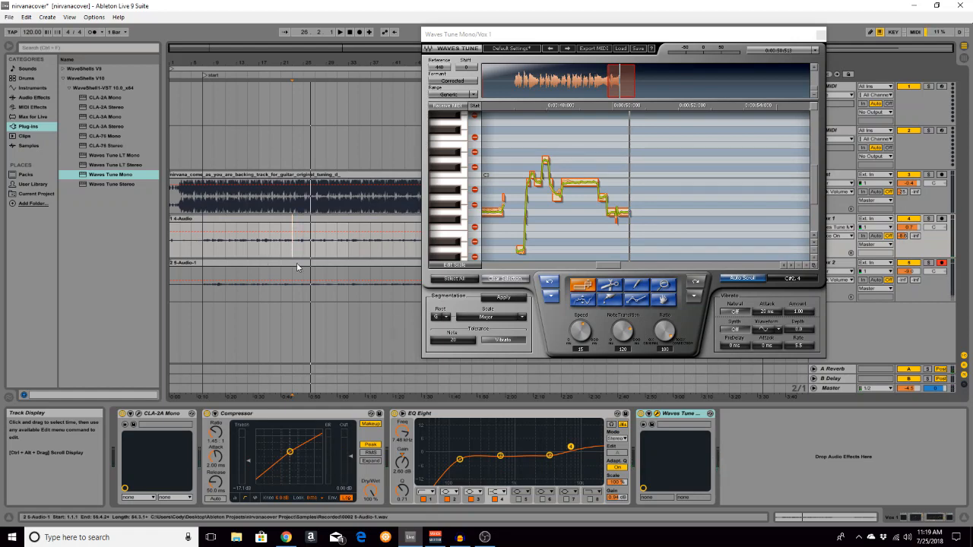
Try shifting the pitch of the highest note in the vocal phrase near 0:26 in the Waves Tune pitch editor.
{"action": "left_click_drag", "start_coordinate": [613, 267], "coordinate": [549, 263]}
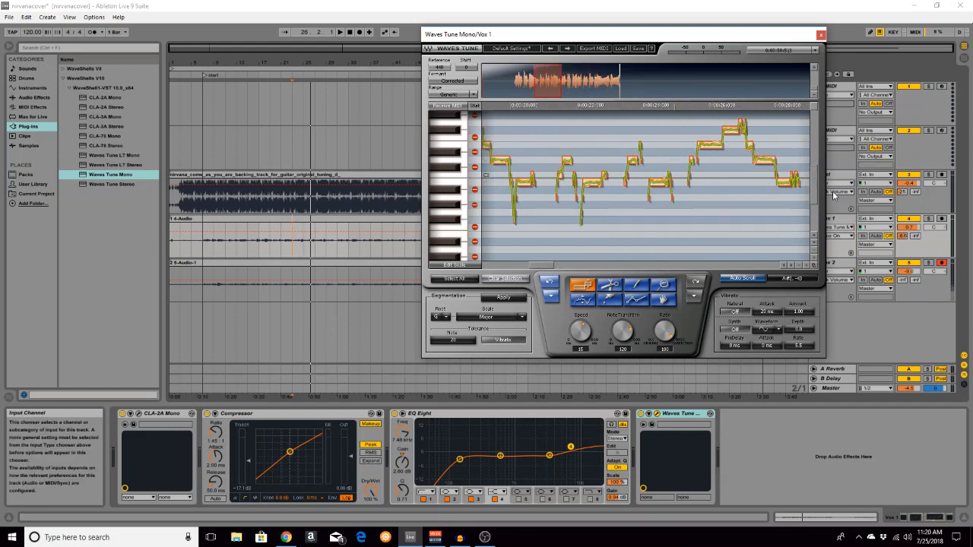
{"action": "left_click_drag", "start_coordinate": [816, 189], "coordinate": [813, 177]}
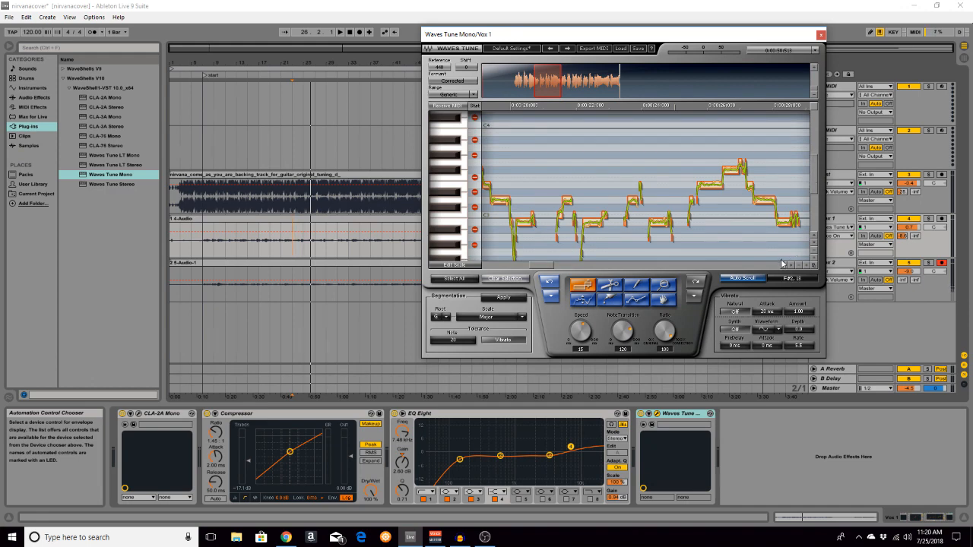
{"action": "left_click", "coordinate": [730, 167]}
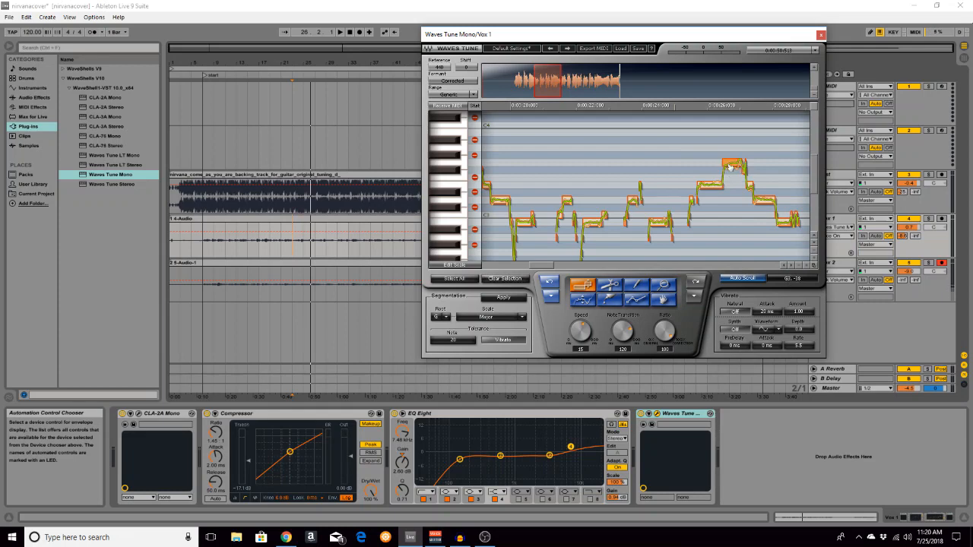
{"action": "mouse_move", "coordinate": [731, 167]}
{"action": "left_mouse_down"}
{"action": "mouse_move", "coordinate": [731, 156]}
{"action": "mouse_move", "coordinate": [731, 193]}
{"action": "mouse_move", "coordinate": [735, 172]}
{"action": "left_mouse_up"}
{"action": "mouse_move", "coordinate": [544, 265]}
{"action": "left_mouse_down"}
{"action": "mouse_move", "coordinate": [527, 272]}
{"action": "mouse_move", "coordinate": [537, 271]}
{"action": "left_mouse_up"}
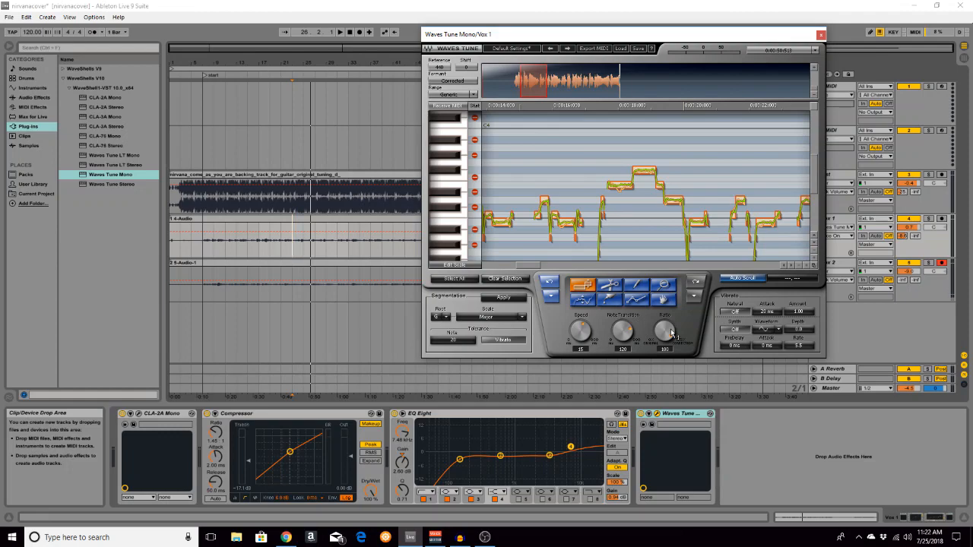
Close the Waves Tune window to view the Session View mixer, and reopen the plug-in for Vox 1, repositioning its window.
{"action": "left_click_drag", "start_coordinate": [572, 39], "coordinate": [443, 93]}
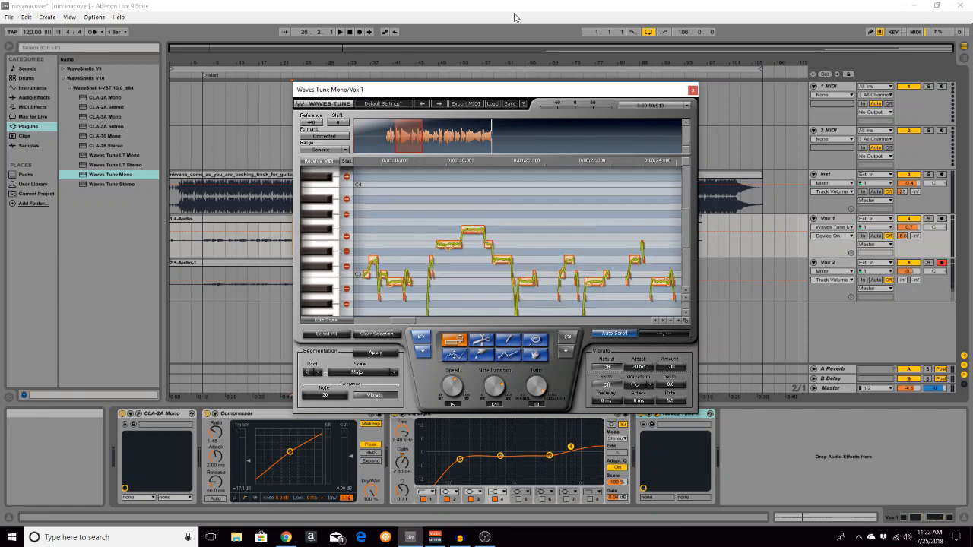
{"action": "left_click", "coordinate": [692, 89]}
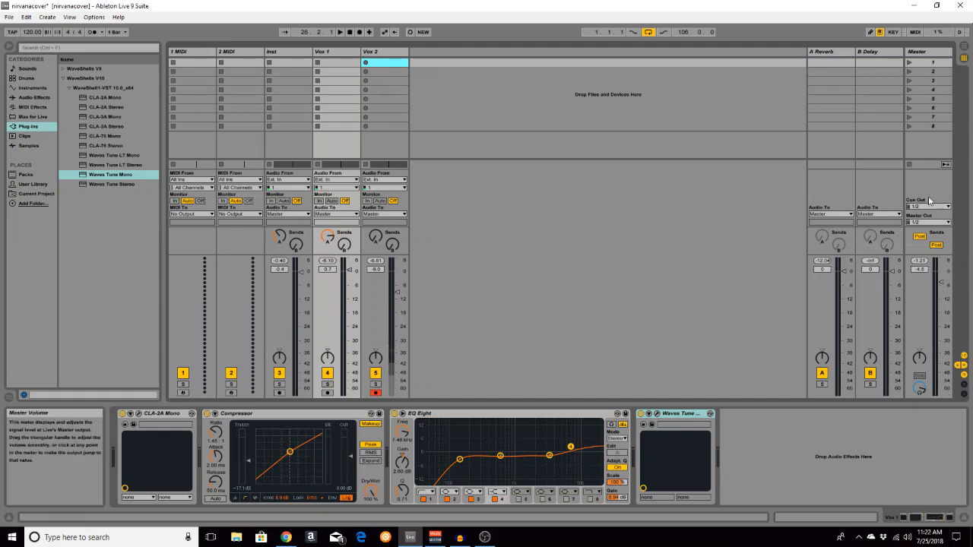
{"action": "left_click", "coordinate": [658, 415]}
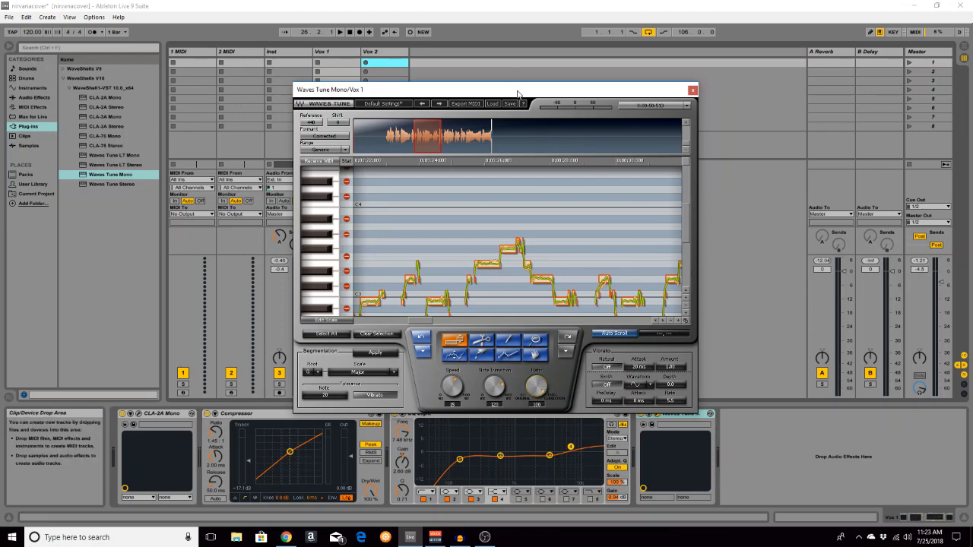
{"action": "left_click_drag", "start_coordinate": [520, 92], "coordinate": [565, 47]}
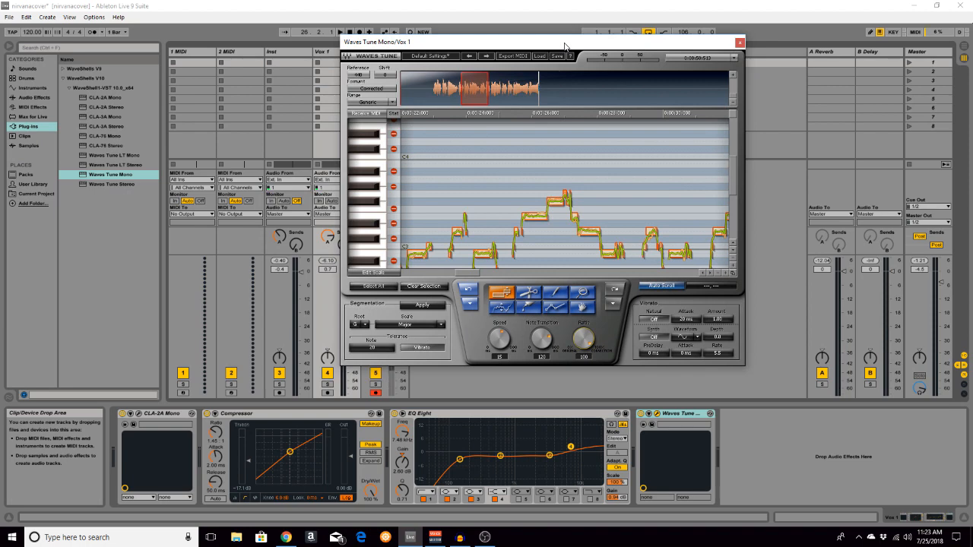